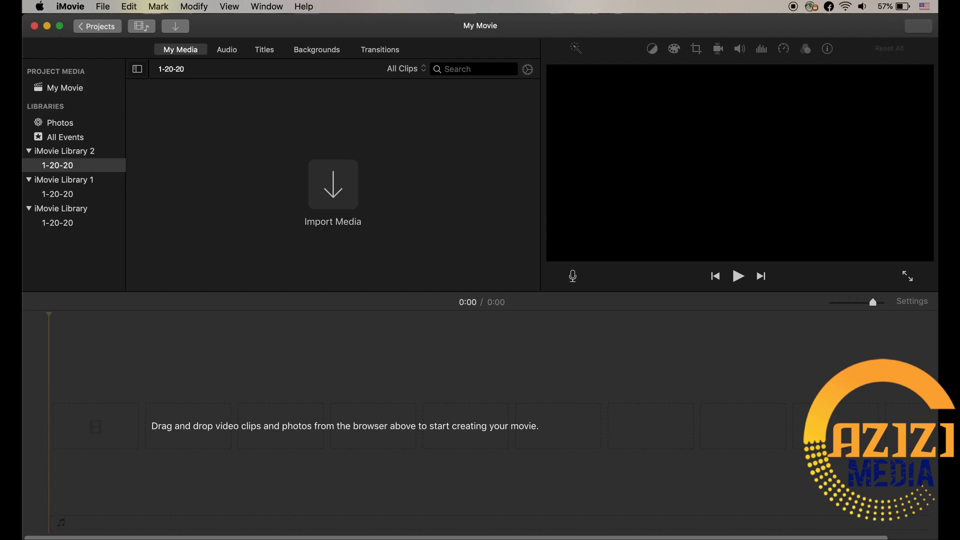
pyautogui.press('super+Tab')
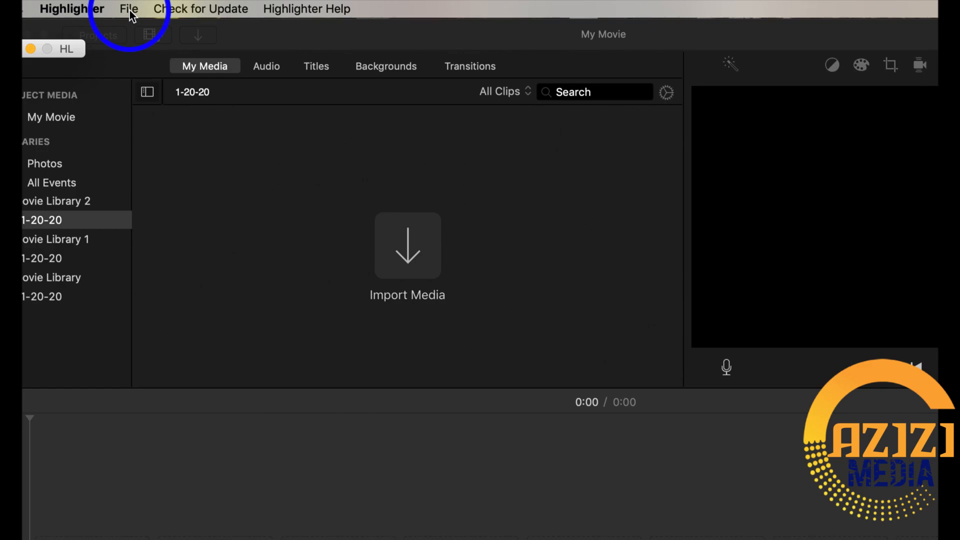
pyautogui.click(130, 9)
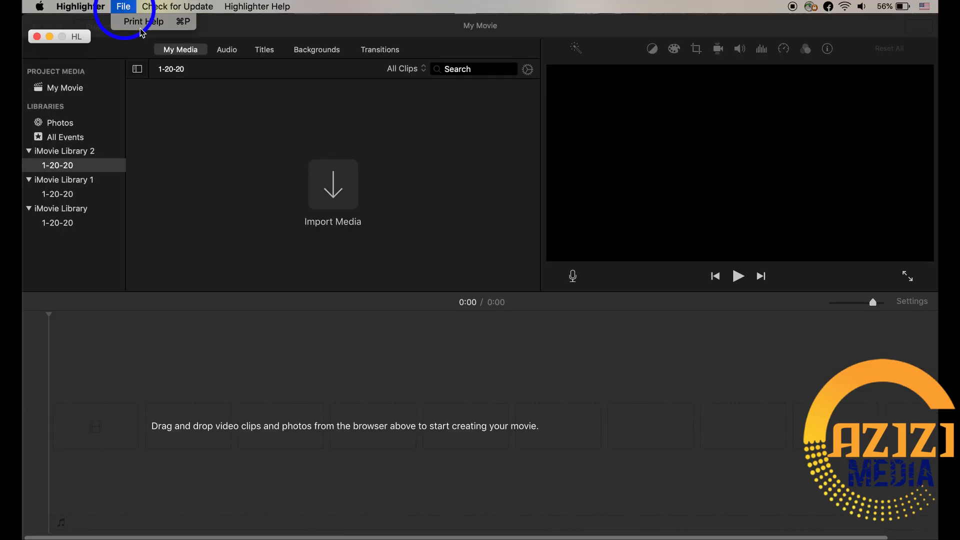
pyautogui.click(252, 268)
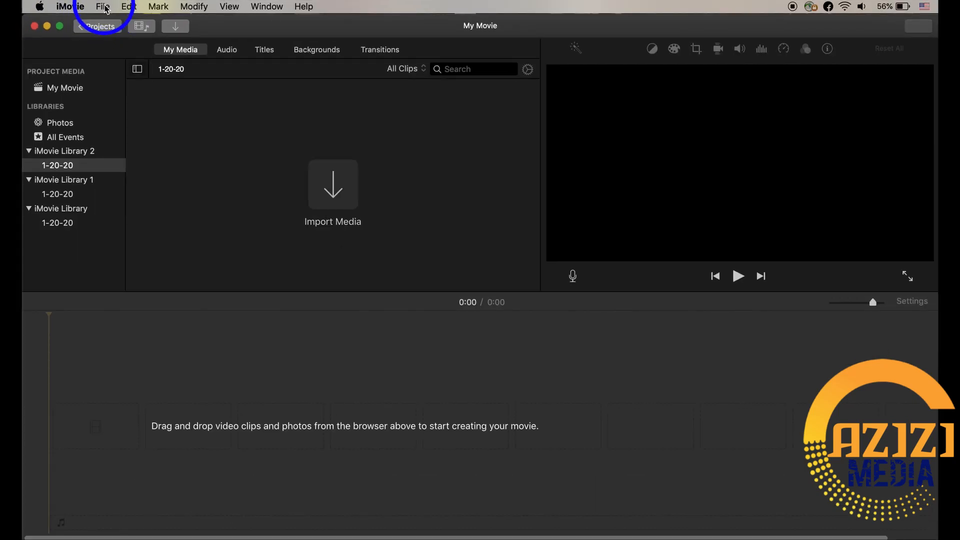
# Step: Create a new library named "Intro to videos" and save it in the Movies folder
pyautogui.click(103, 6)
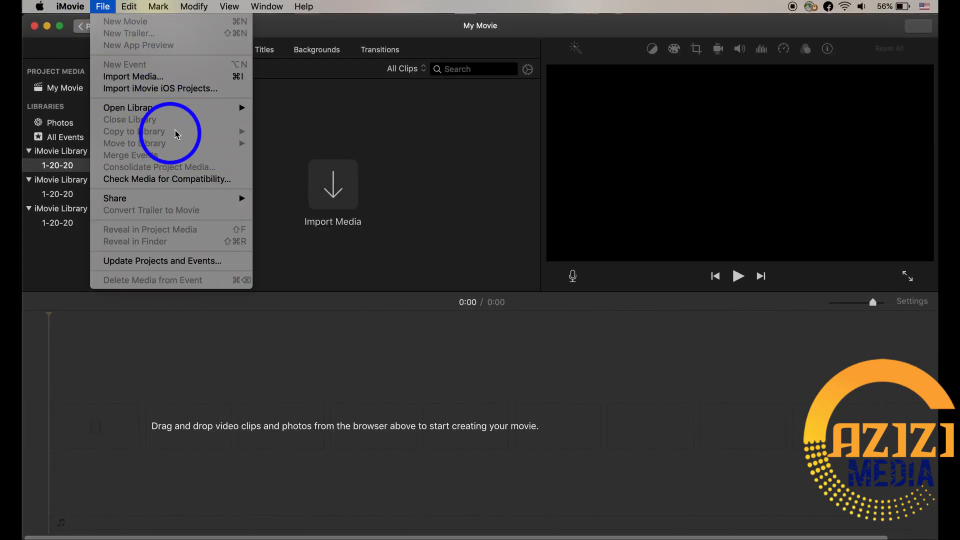
pyautogui.moveTo(188, 106)
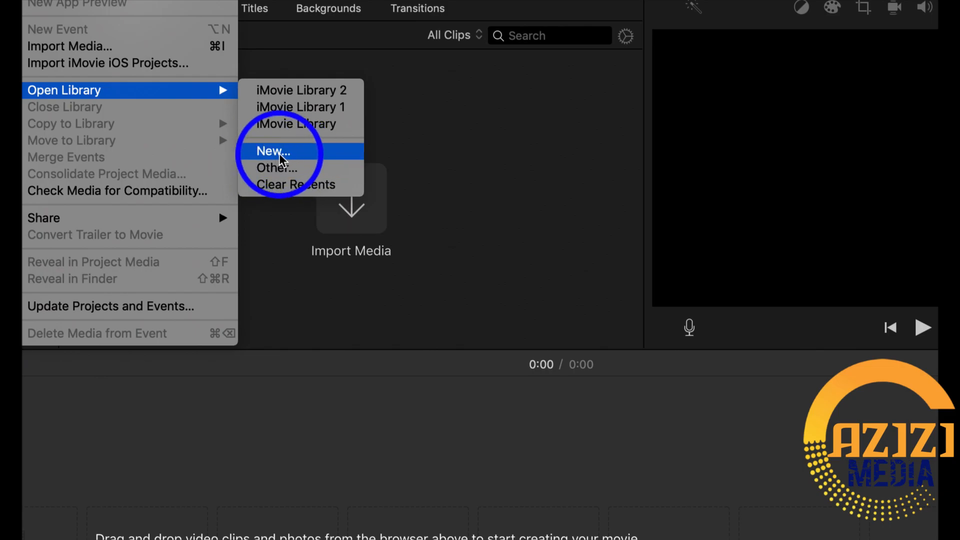
pyautogui.click(279, 154)
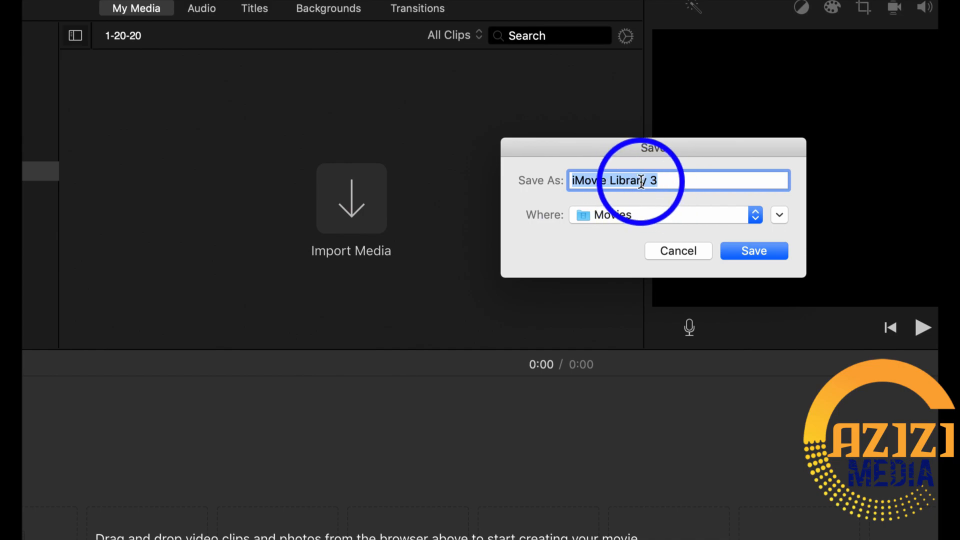
pyautogui.write('Into')
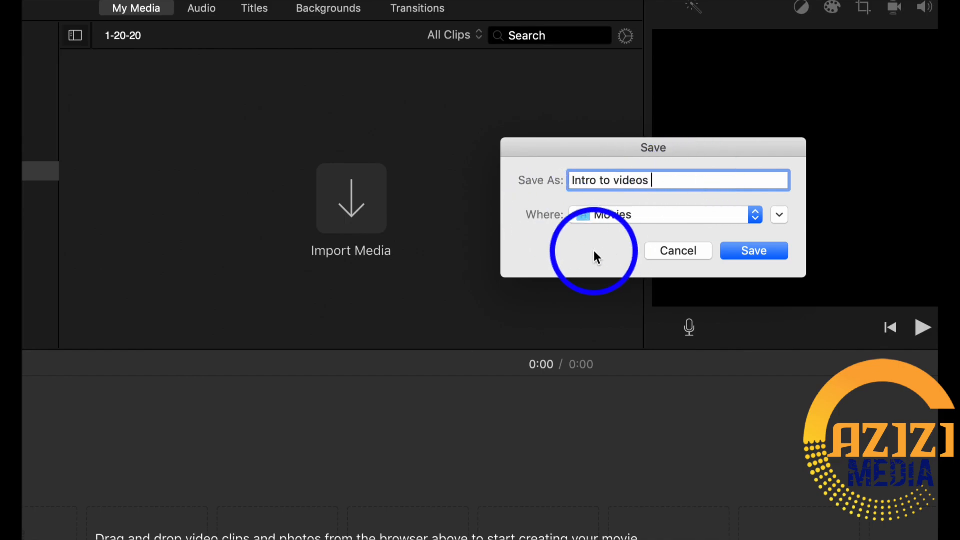
pyautogui.click(754, 214)
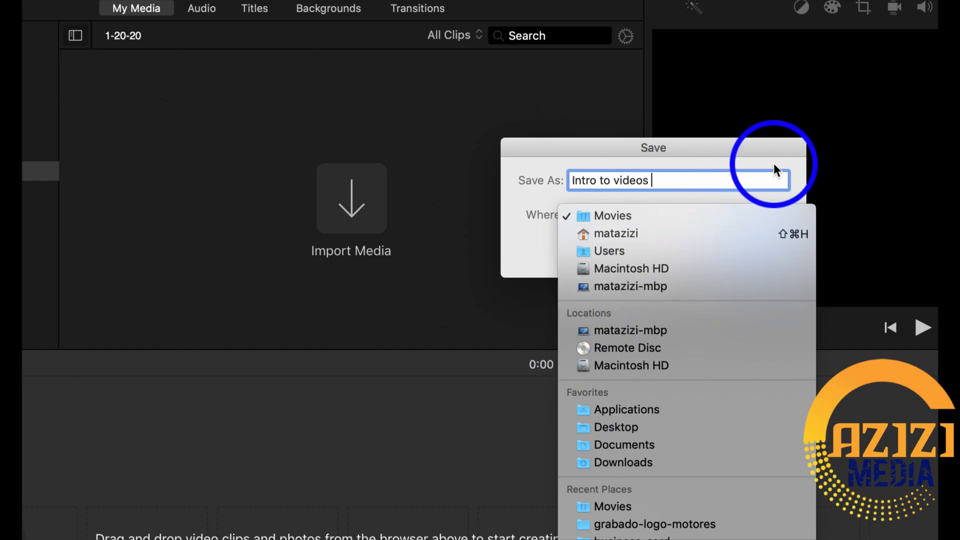
pyautogui.click(755, 180)
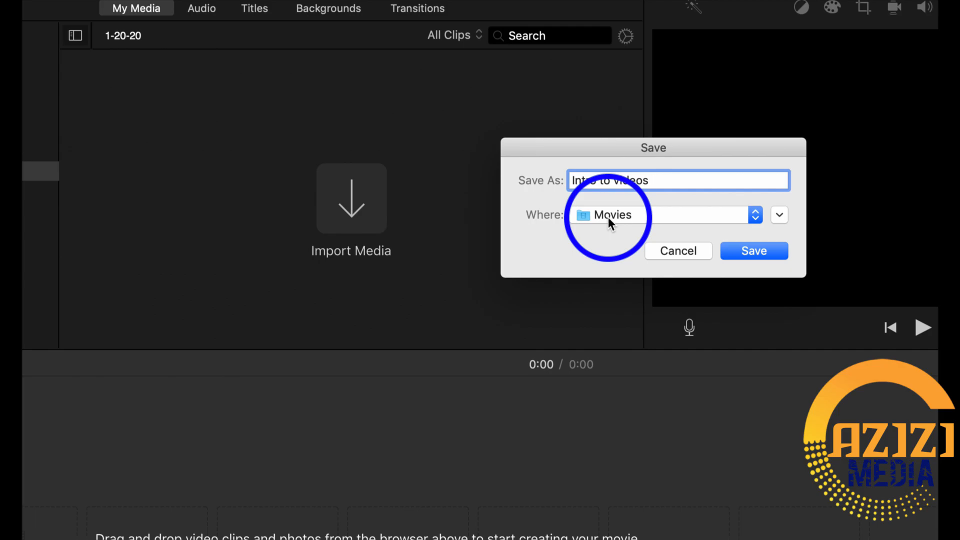
pyautogui.click(745, 250)
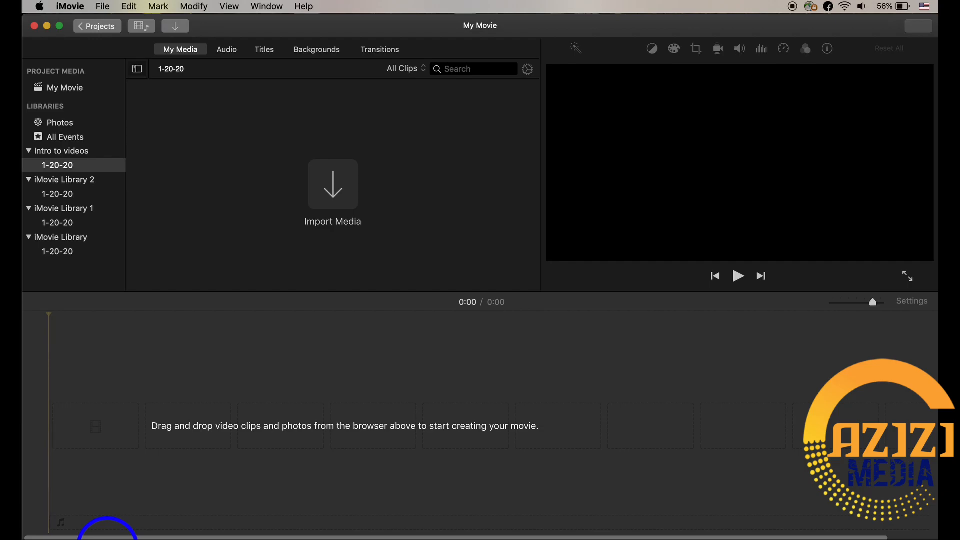
# Step: Add the INTRO video from the Downloads folder in Finder to the empty timeline and play it back
pyautogui.press('super+Tab')
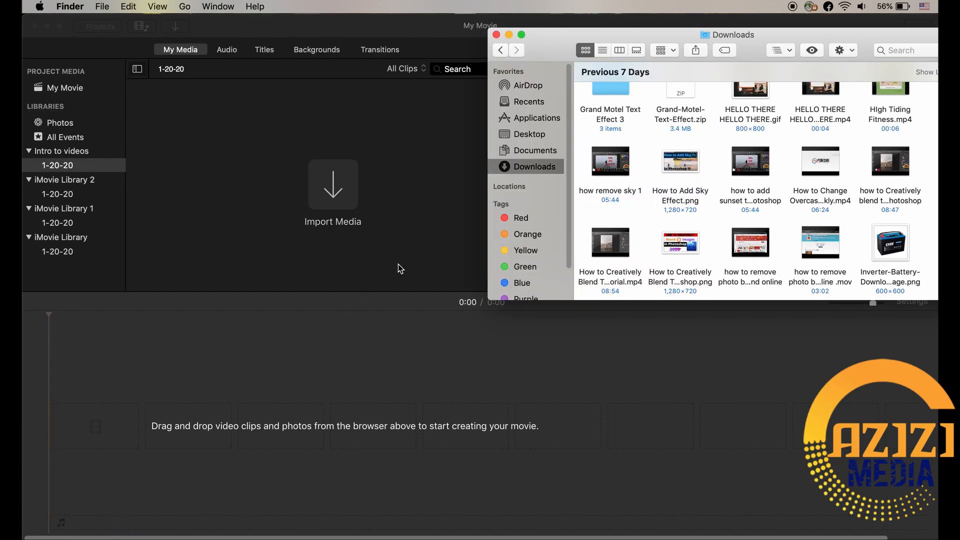
pyautogui.scroll(10, 720, 163)
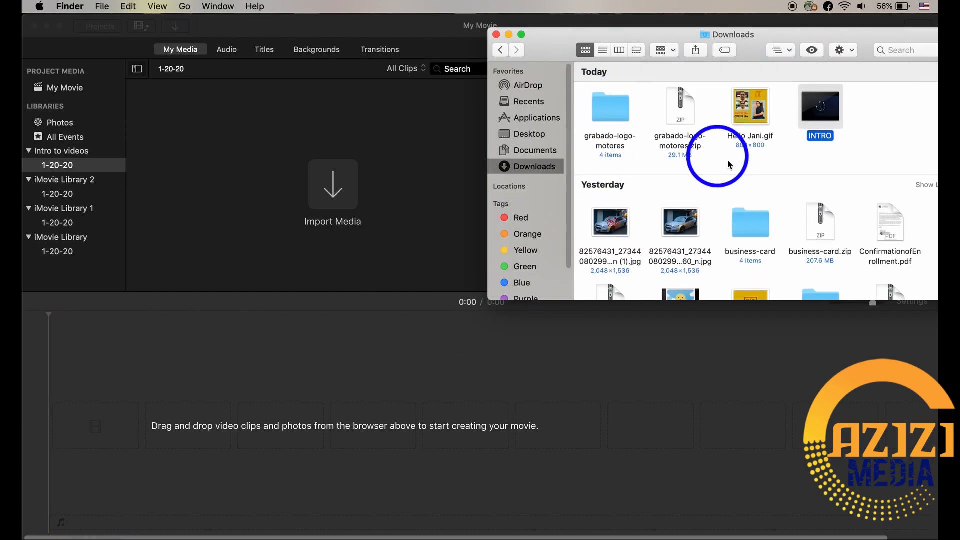
pyautogui.moveTo(820, 110); pyautogui.dragTo(88, 430)
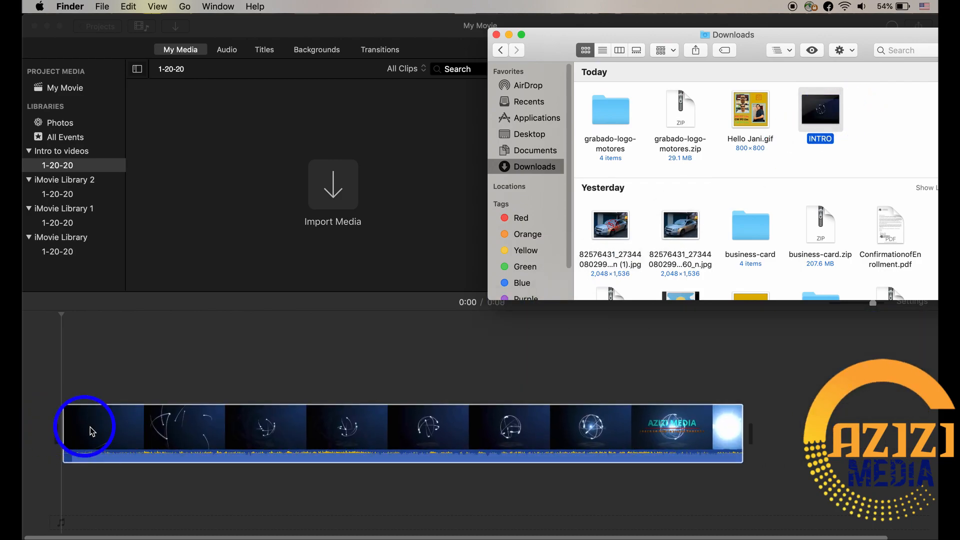
pyautogui.click(410, 350)
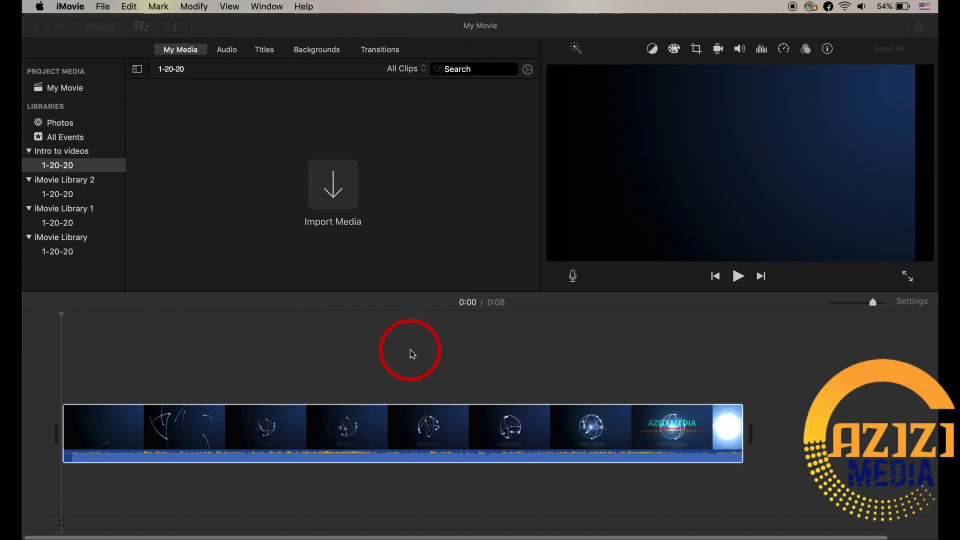
pyautogui.click(739, 276)
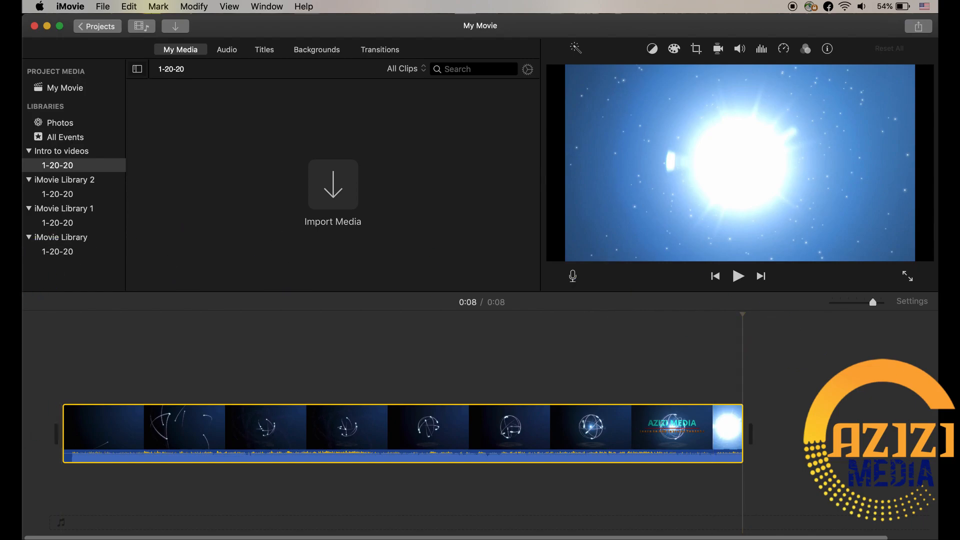
# Step: Add the "Body clean smoothie" video from the Downloads folder in Finder to the timeline directly after the intro clip
pyautogui.press('super+Tab')
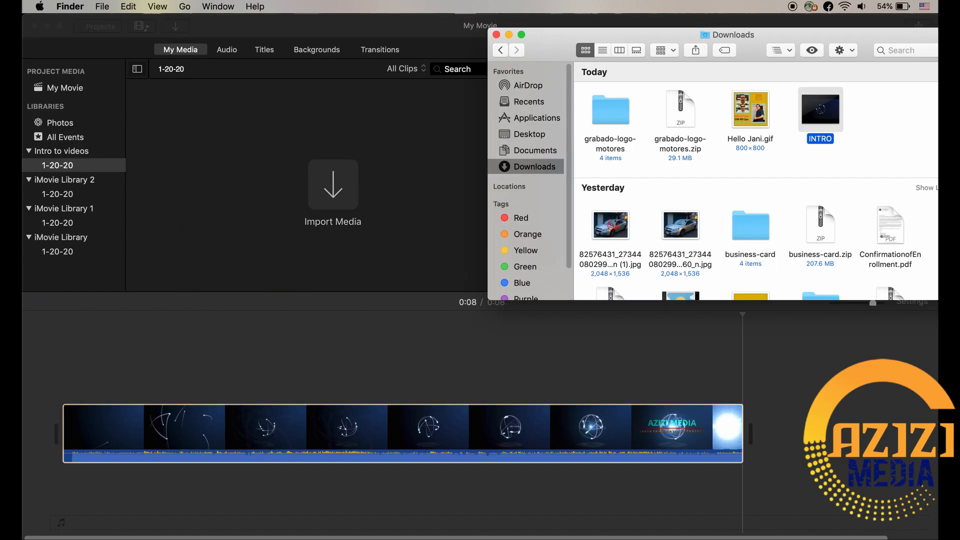
pyautogui.click(217, 324)
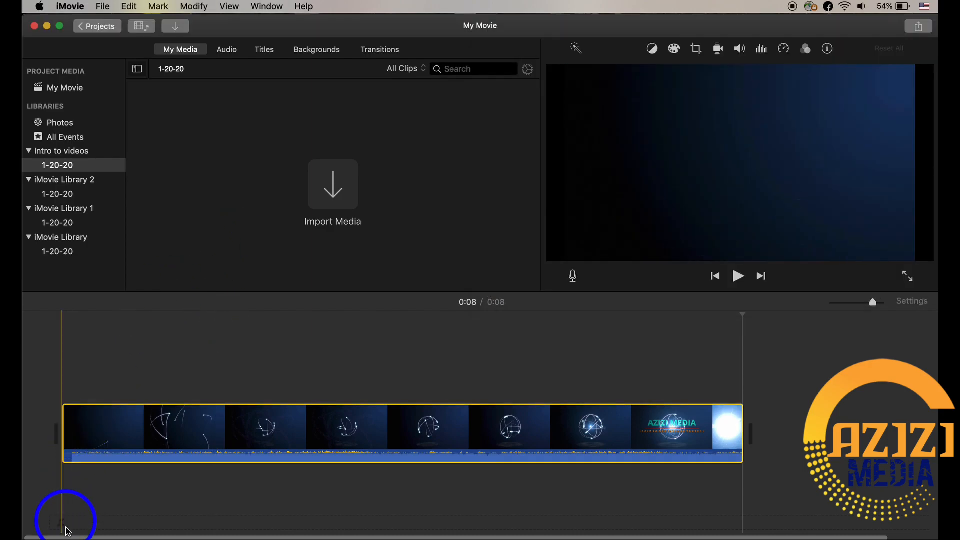
pyautogui.press('super+Tab')
pyautogui.scroll(-2, 758, 184)
pyautogui.scroll(-10, 757, 184)
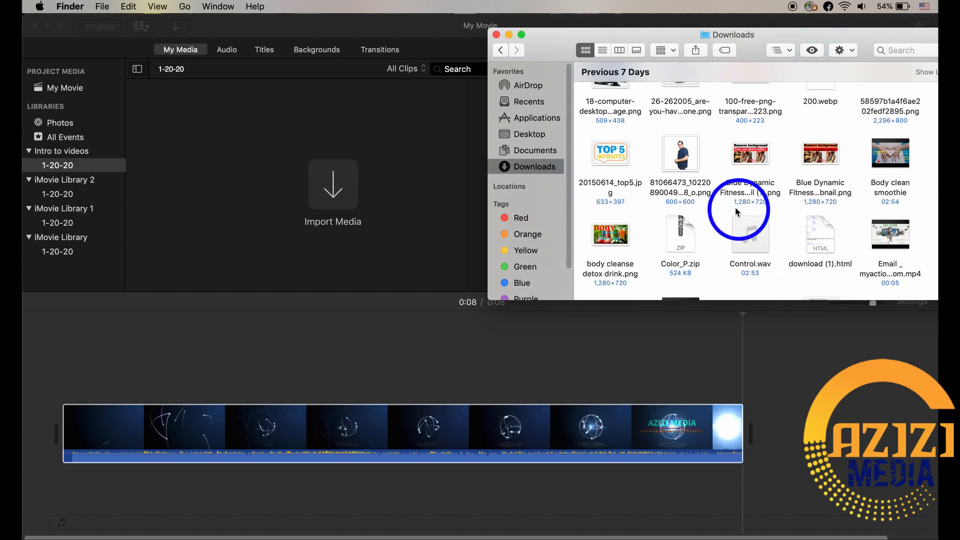
pyautogui.click(899, 166)
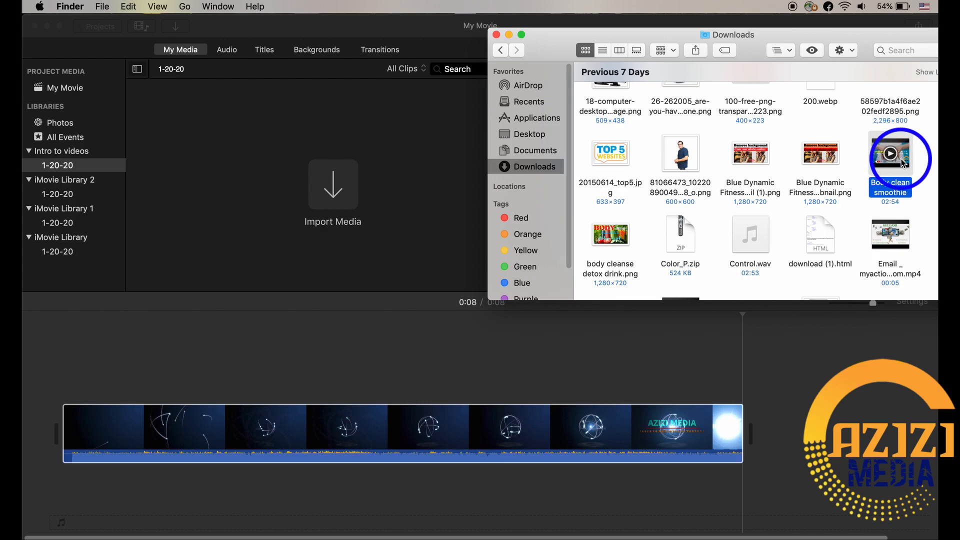
pyautogui.moveTo(902, 162); pyautogui.dragTo(750, 437)
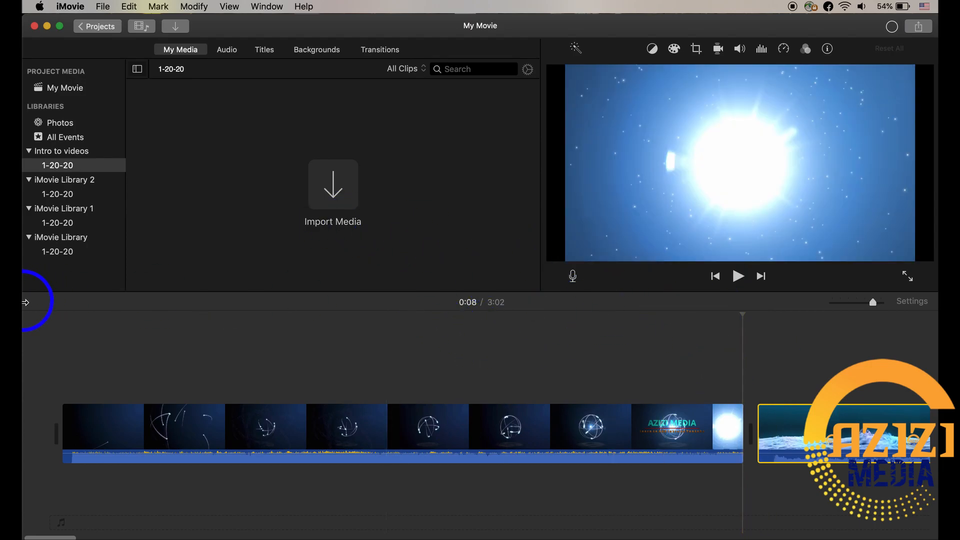
# Step: Play the movie from the beginning through the intro into the main video, and return the playhead to the start
pyautogui.click(26, 332)
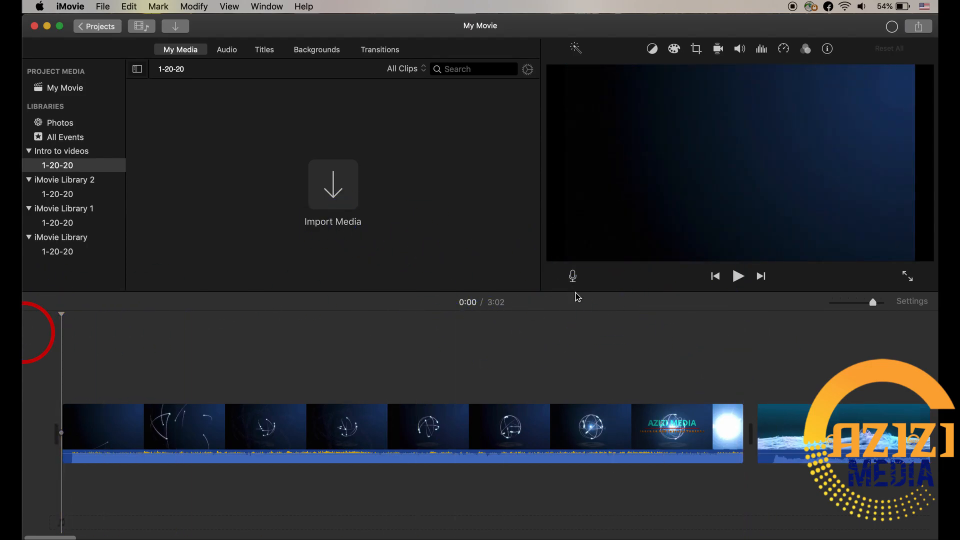
pyautogui.click(738, 276)
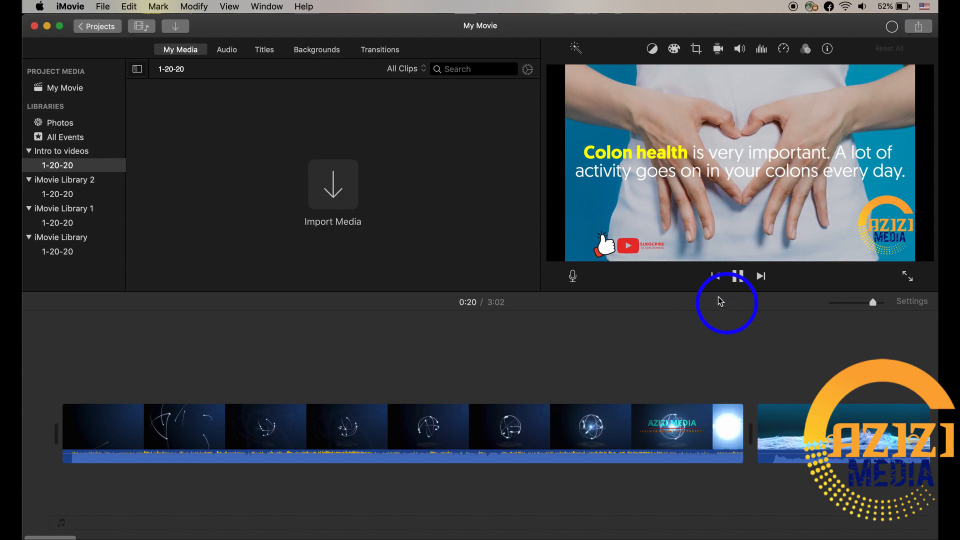
pyautogui.click(736, 277)
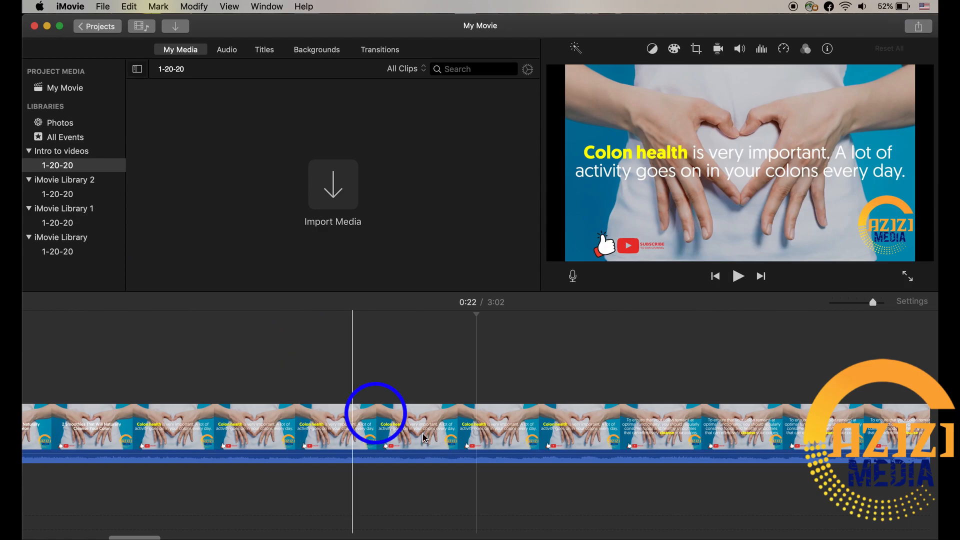
pyautogui.moveTo(448, 314); pyautogui.dragTo(25, 314)
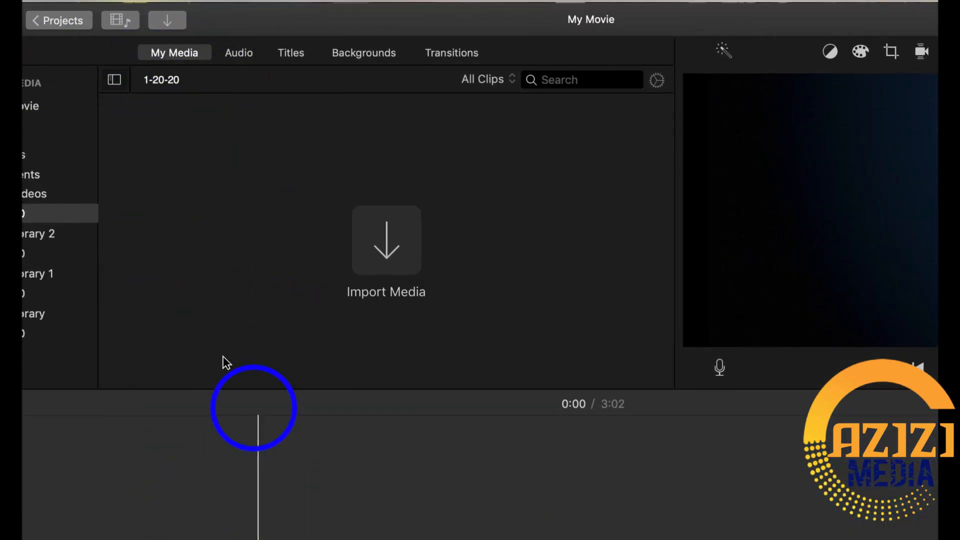
# Step: Add an Expand title over the beginning of the intro clip in the timeline
pyautogui.click(238, 52)
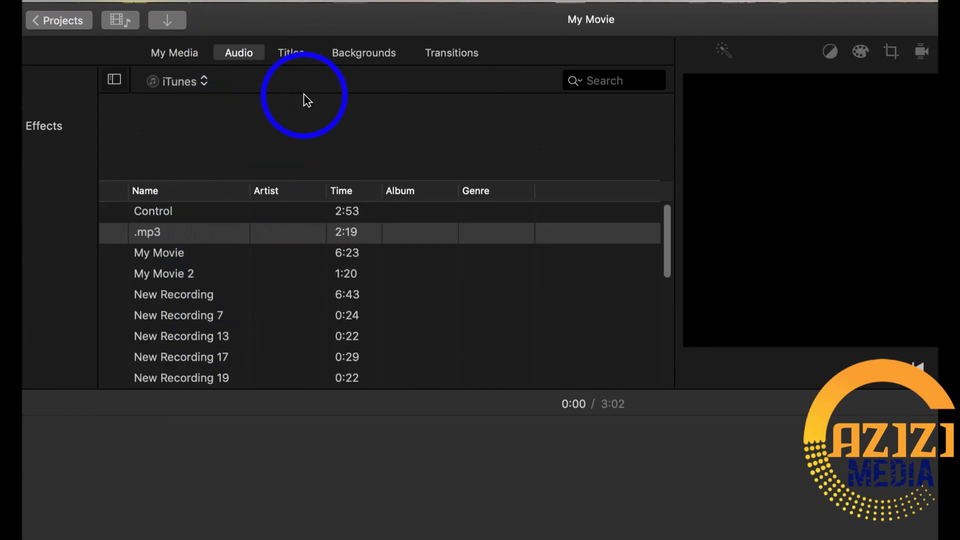
pyautogui.click(287, 53)
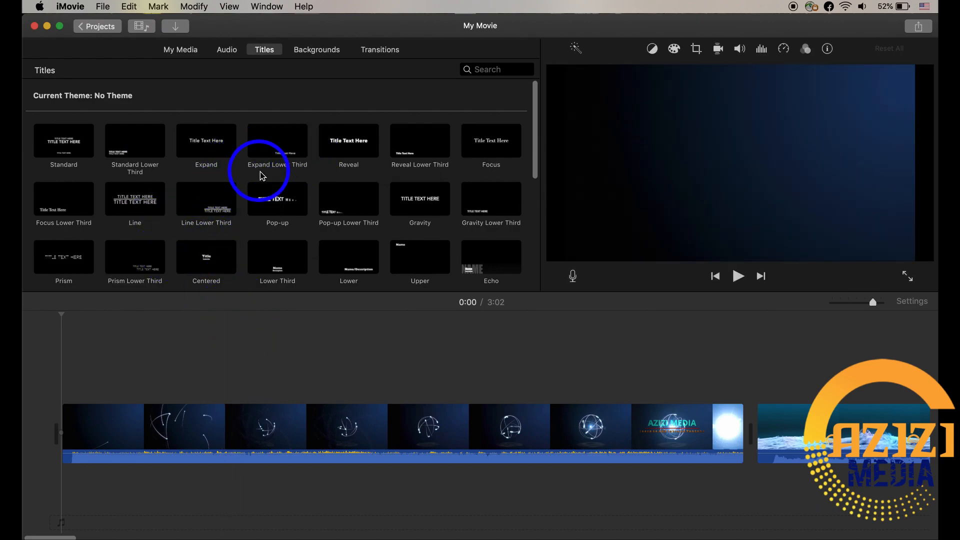
pyautogui.click(205, 134)
pyautogui.moveTo(225, 134); pyautogui.dragTo(70, 399)
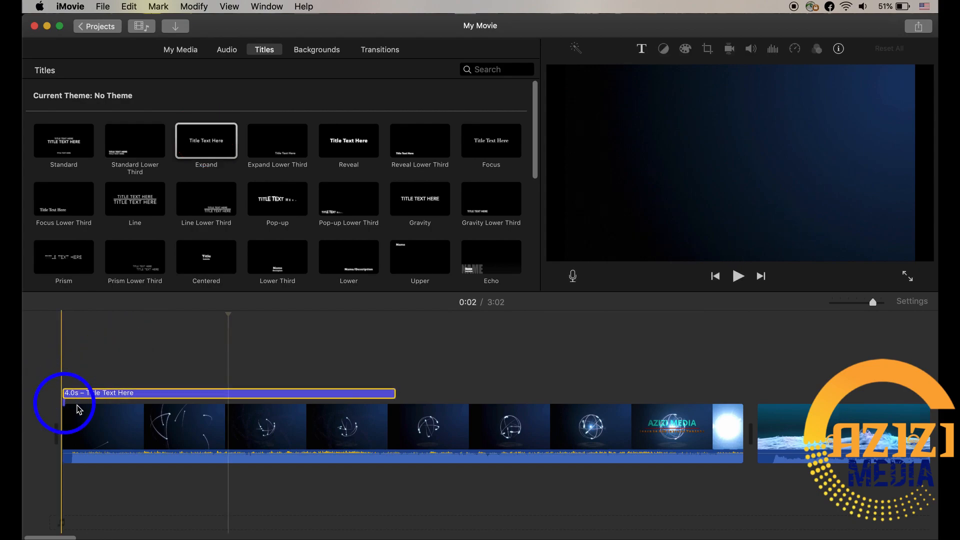
# Step: Set the title text to "learn Intro Adding" and extend the title to 8.0 s across the intro clip
pyautogui.click(763, 168)
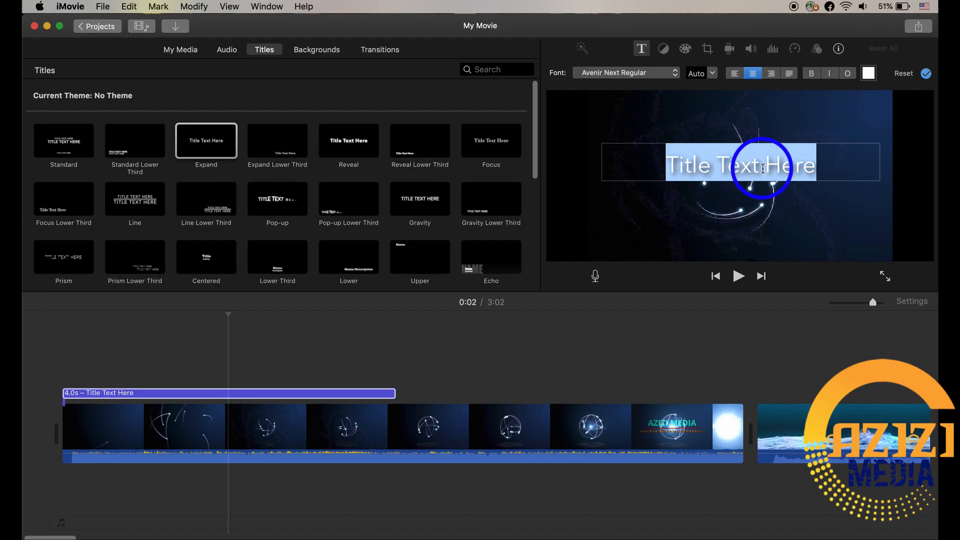
pyautogui.write('lea')
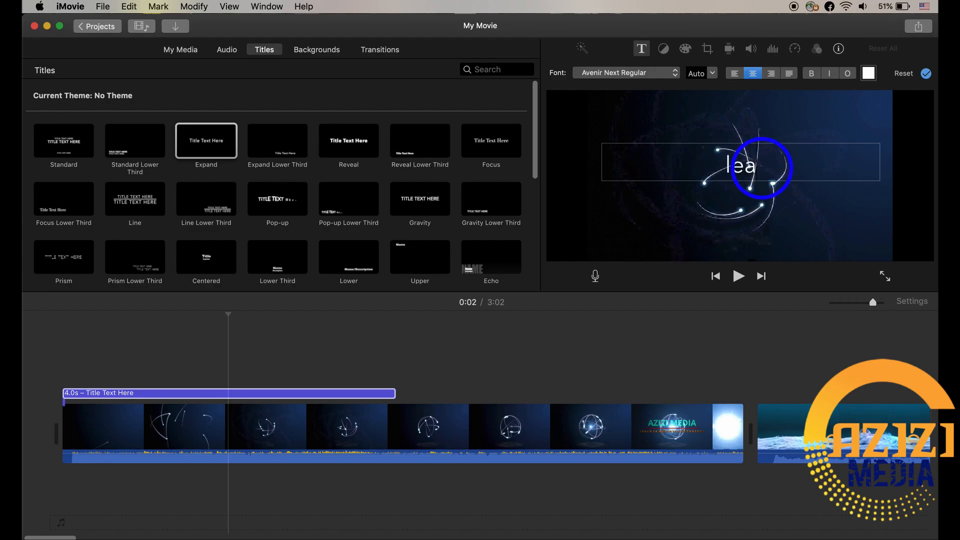
pyautogui.write('rn Intro Adding')
pyautogui.click(408, 384)
pyautogui.moveTo(391, 395); pyautogui.dragTo(730, 402)
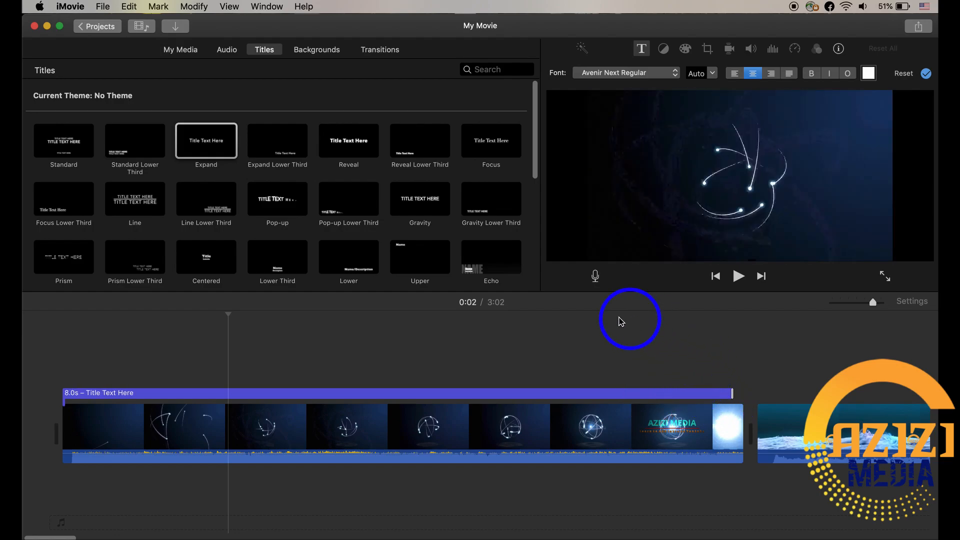
# Step: Play the movie from the start to preview the title over the intro, and stop before the intro ends
pyautogui.moveTo(184, 311); pyautogui.dragTo(59, 304)
pyautogui.click(738, 276)
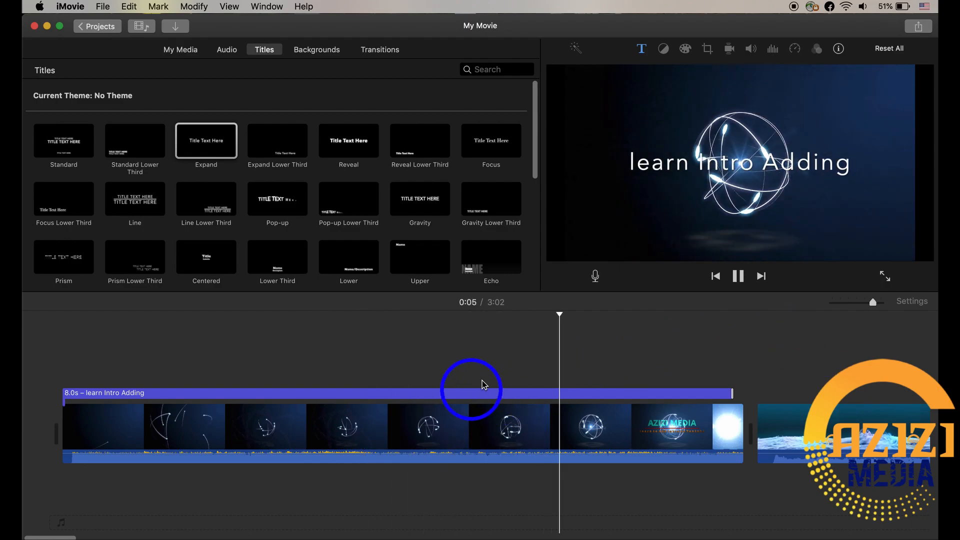
pyautogui.click(739, 277)
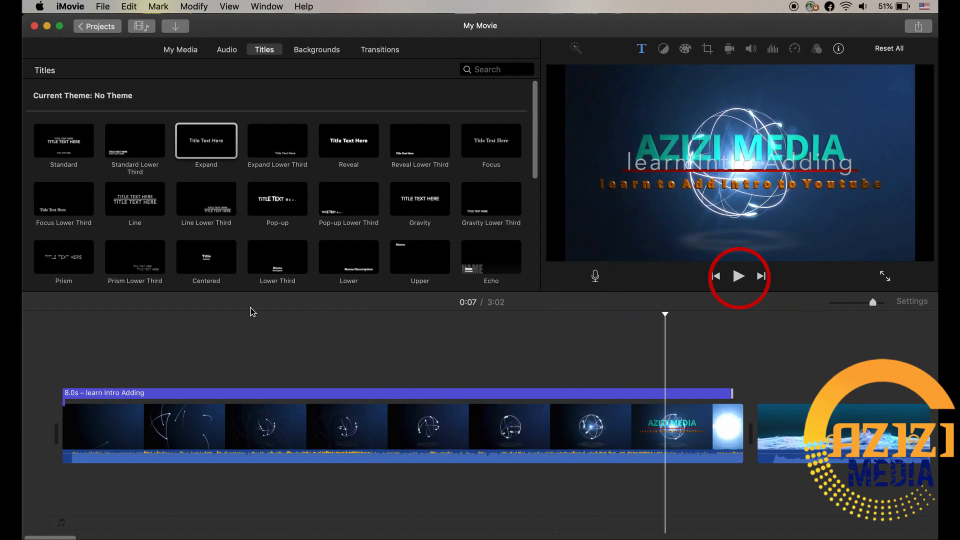
# Step: Look through the available maps and backgrounds
pyautogui.click(311, 50)
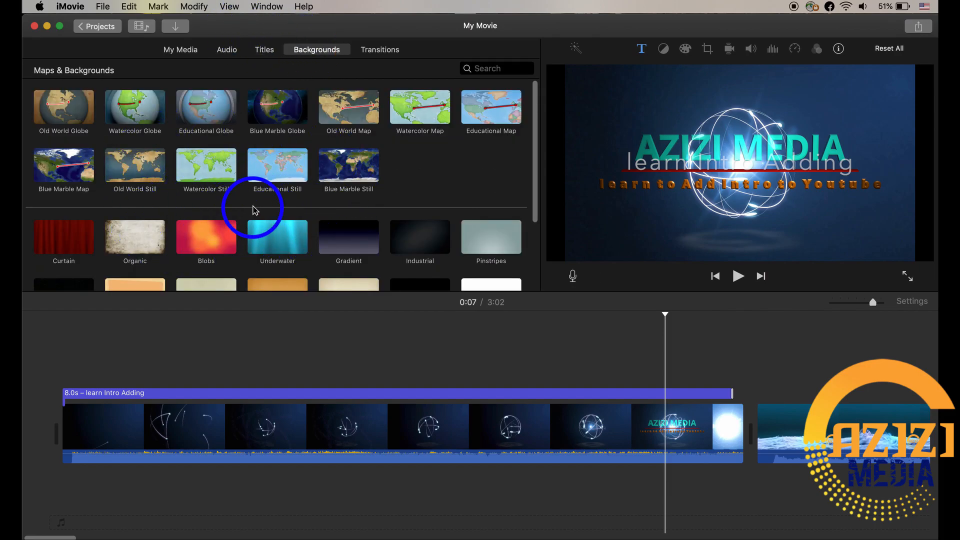
pyautogui.scroll(-3, 283, 219)
pyautogui.scroll(-3, 358, 221)
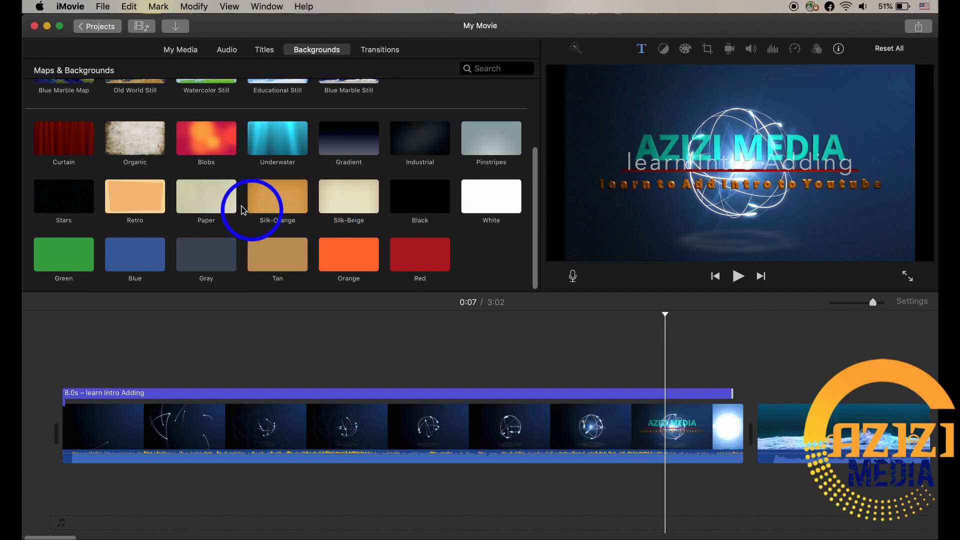
pyautogui.scroll(5, 274, 181)
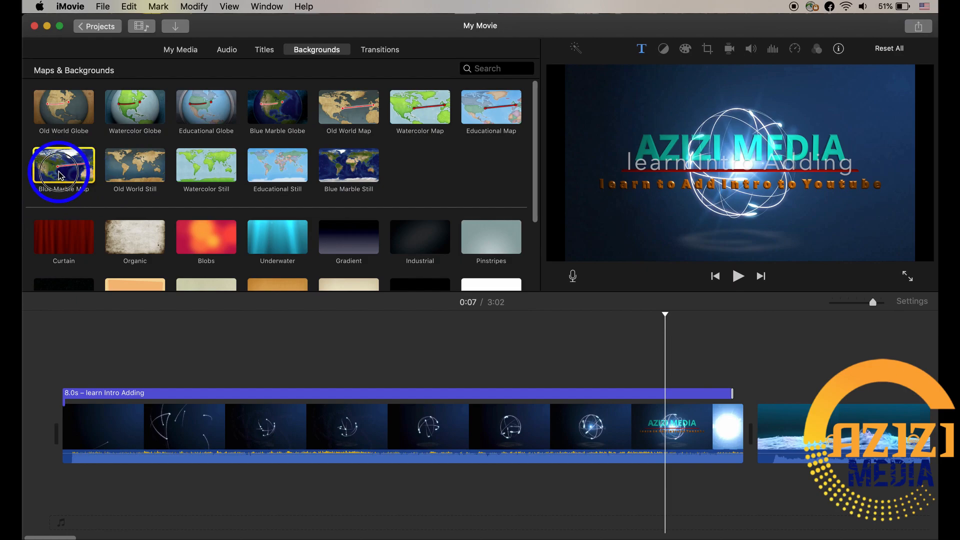
# Step: Overlay the Blue Marble Map above the end of the intro clip and play the movie from about 0:05 to preview it
pyautogui.moveTo(59, 175); pyautogui.dragTo(646, 354)
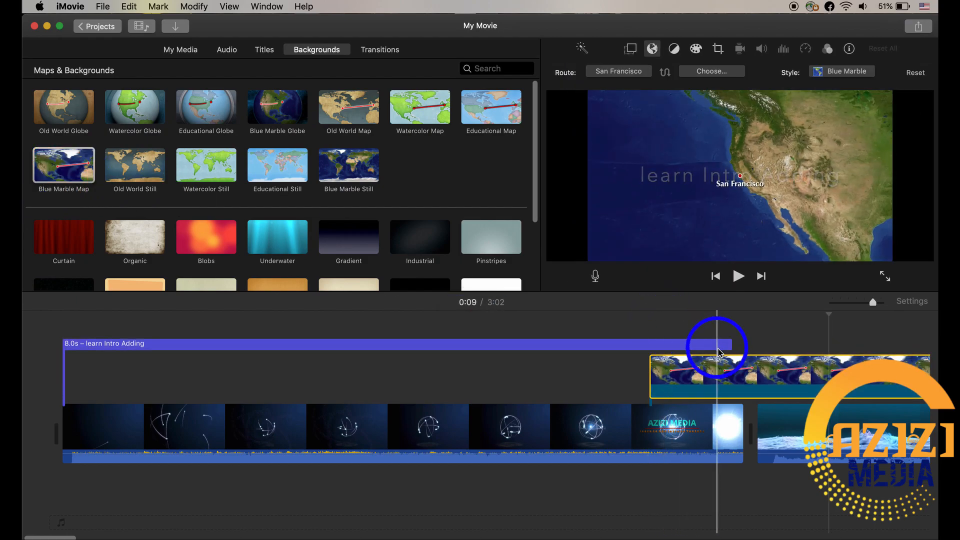
pyautogui.click(495, 313)
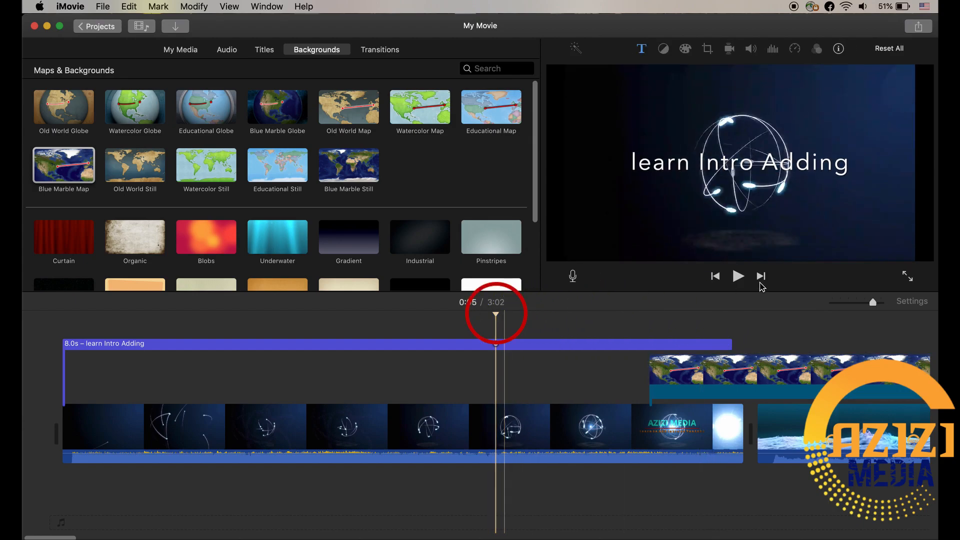
pyautogui.click(738, 277)
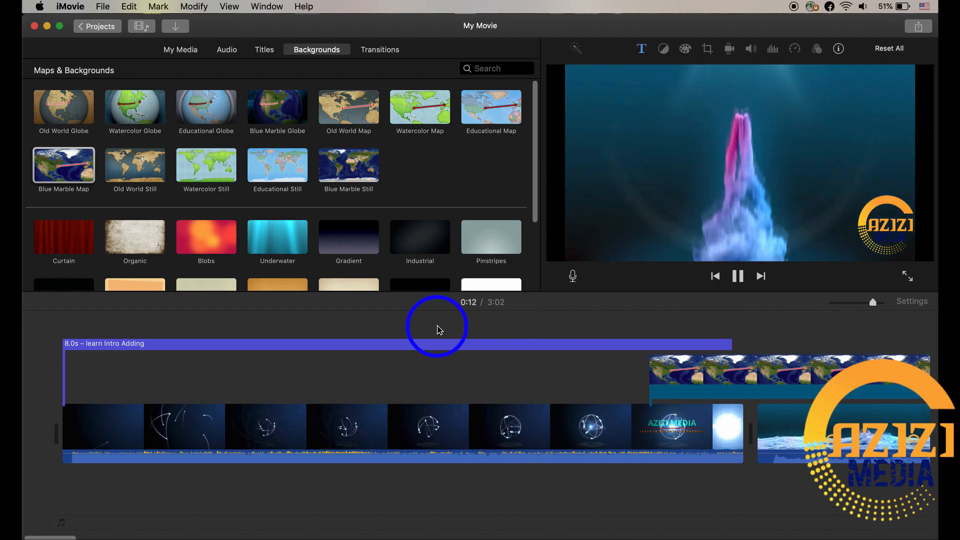
# Step: Show the available transitions and delete the Blue Marble Map overlay from the timeline
pyautogui.click(377, 50)
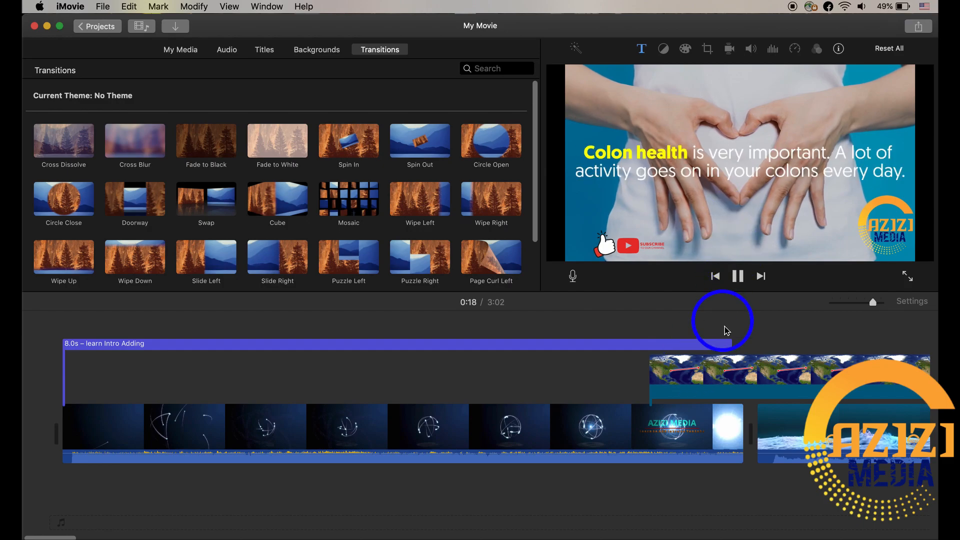
pyautogui.click(745, 377)
pyautogui.press('Delete')
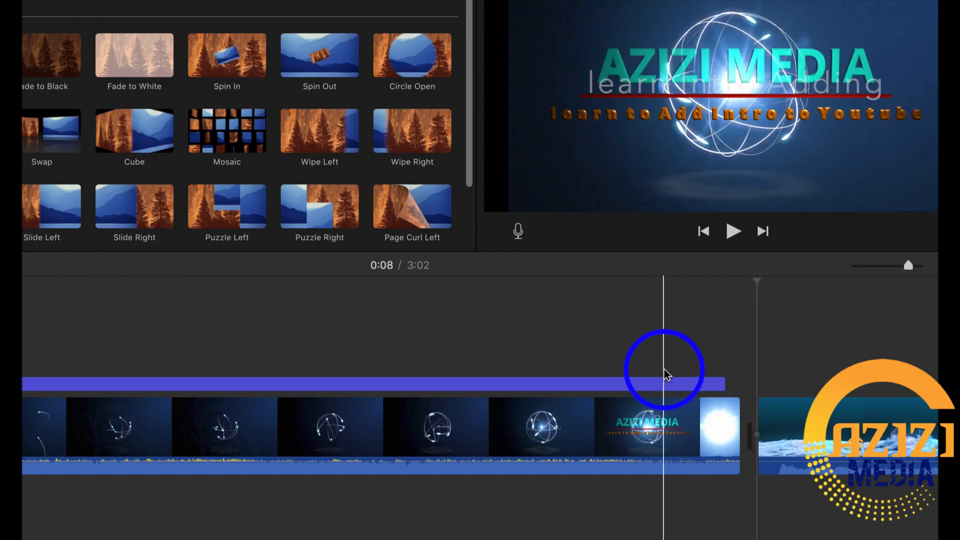
# Step: Preview the cut from the intro clip to the main video and add a Mosaic transition between the two clips
pyautogui.click(645, 353)
pyautogui.click(732, 230)
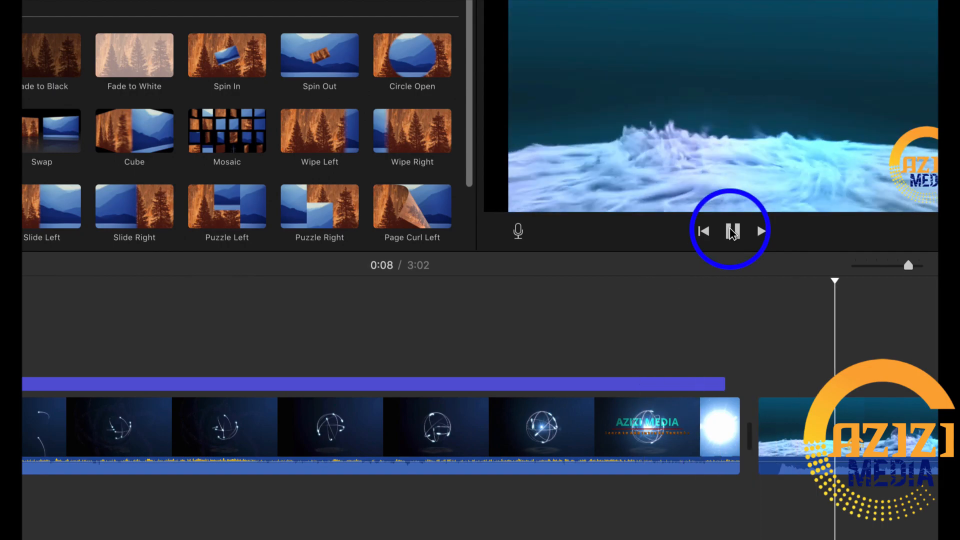
pyautogui.click(732, 231)
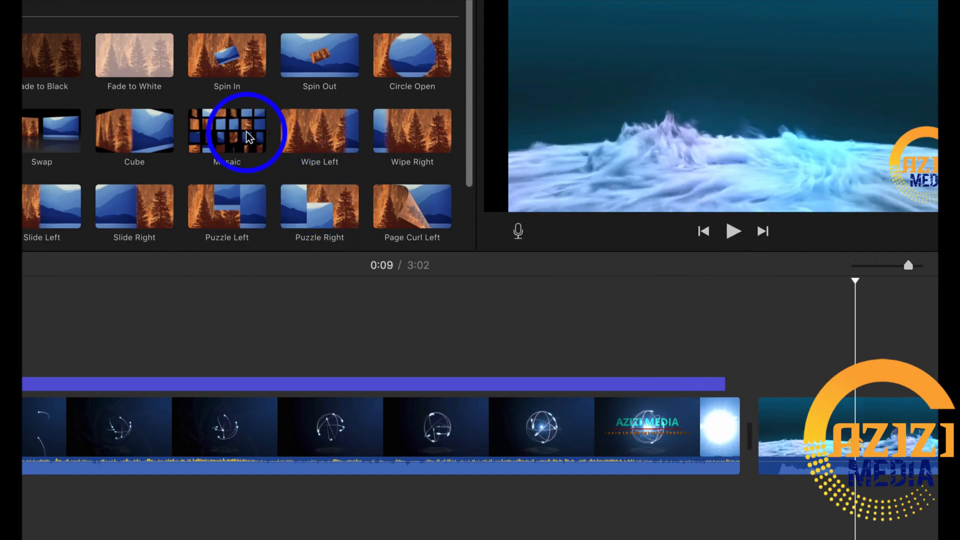
pyautogui.click(224, 131)
pyautogui.moveTo(222, 131); pyautogui.dragTo(709, 359)
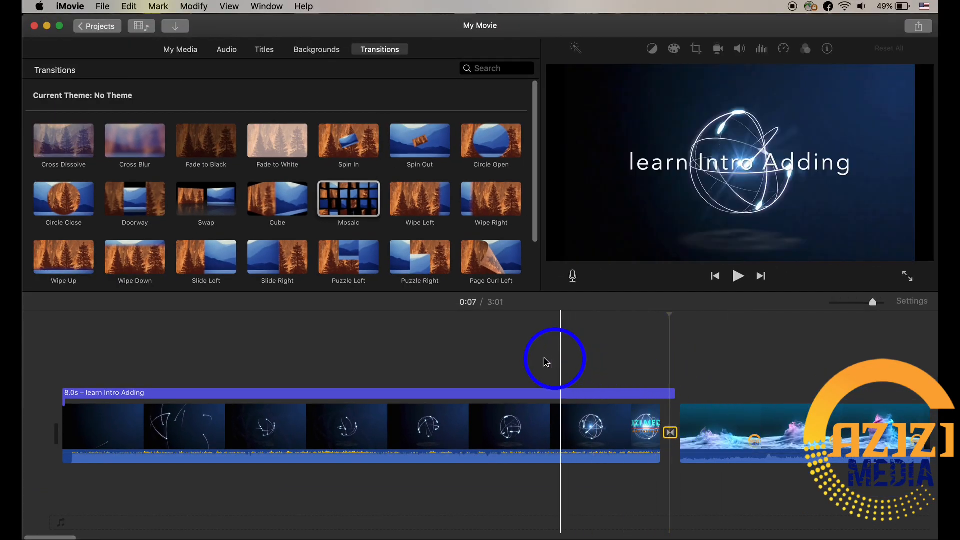
# Step: Play the movie from the start to preview the Mosaic transition, and look through the remaining transitions
pyautogui.click(73, 334)
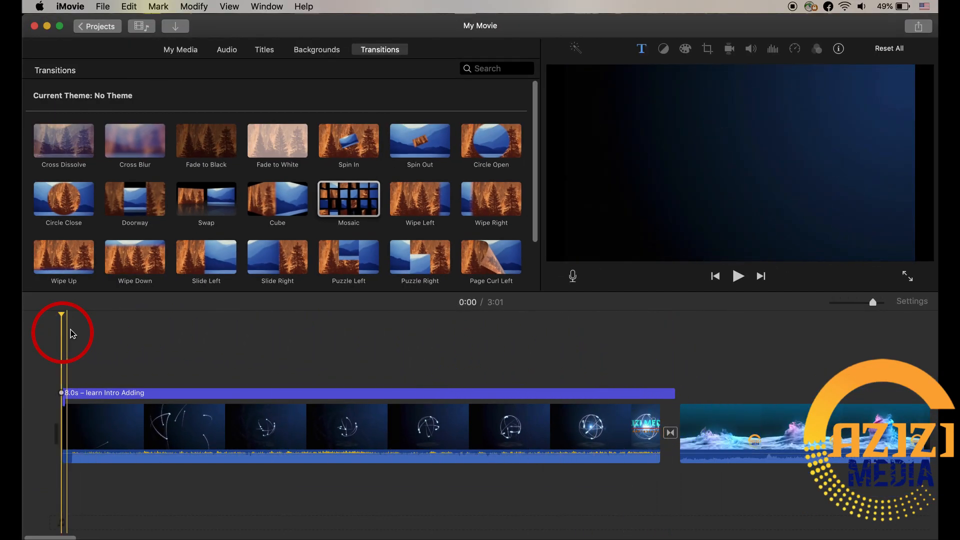
pyautogui.click(737, 277)
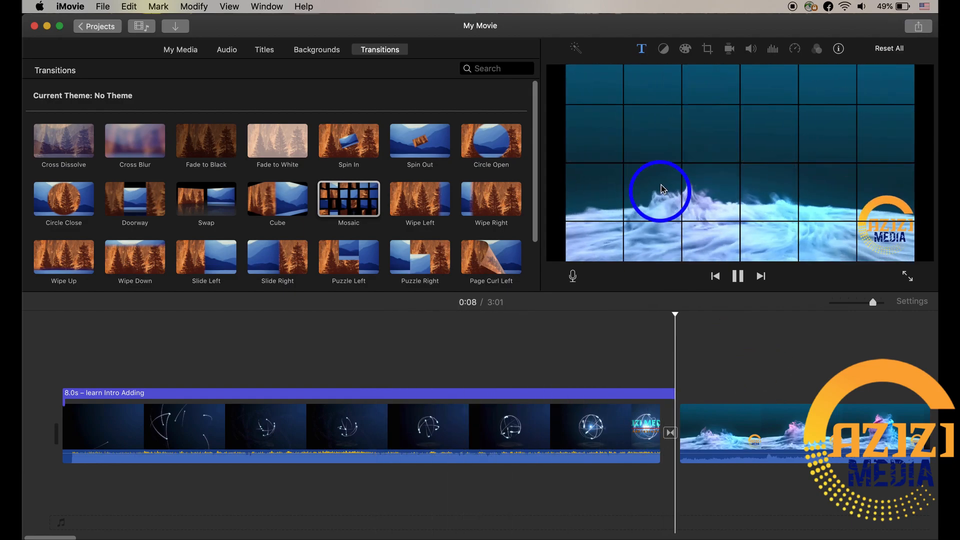
pyautogui.click(555, 331)
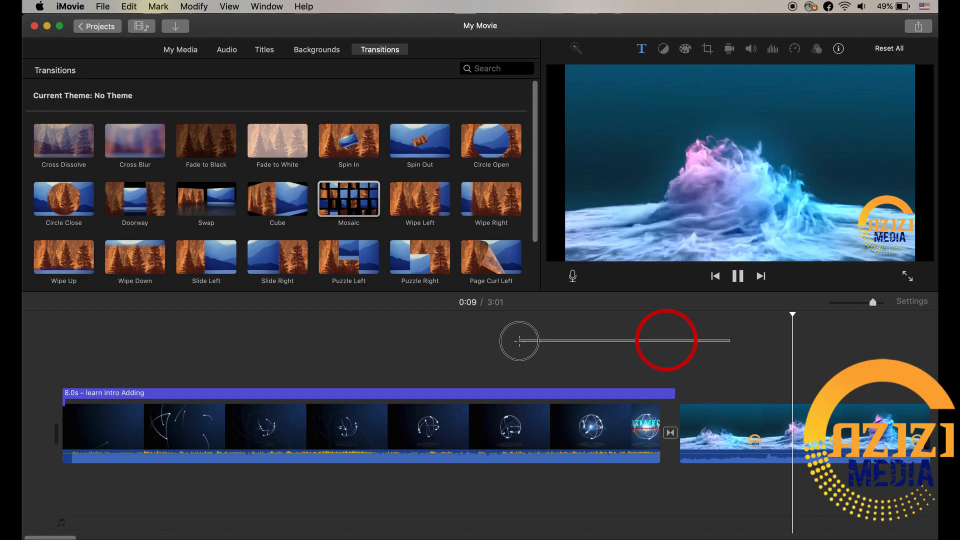
pyautogui.click(561, 344)
pyautogui.click(739, 276)
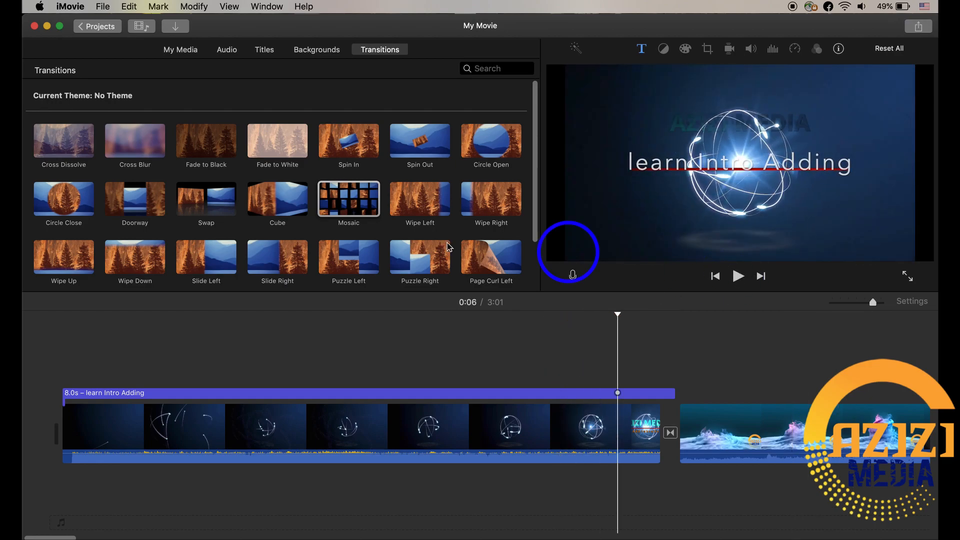
pyautogui.scroll(-3, 224, 237)
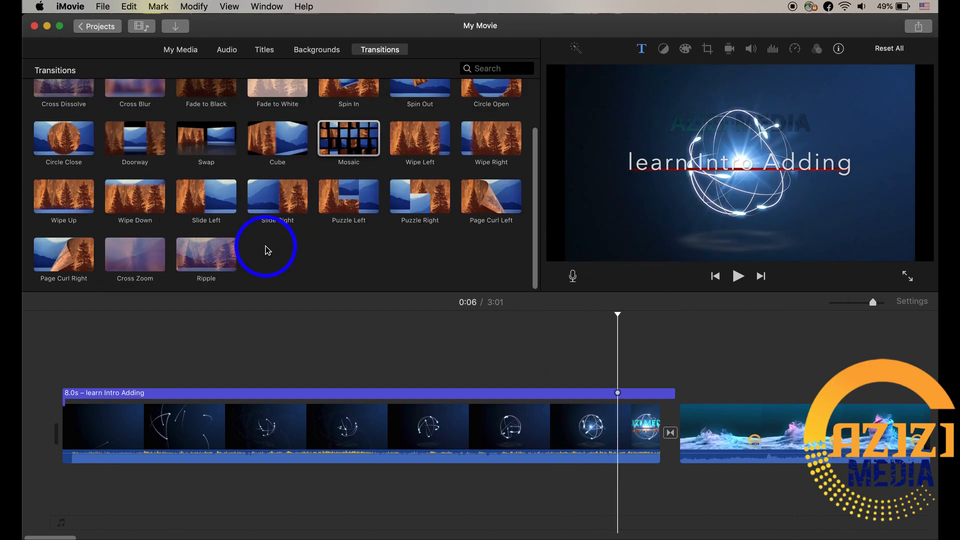